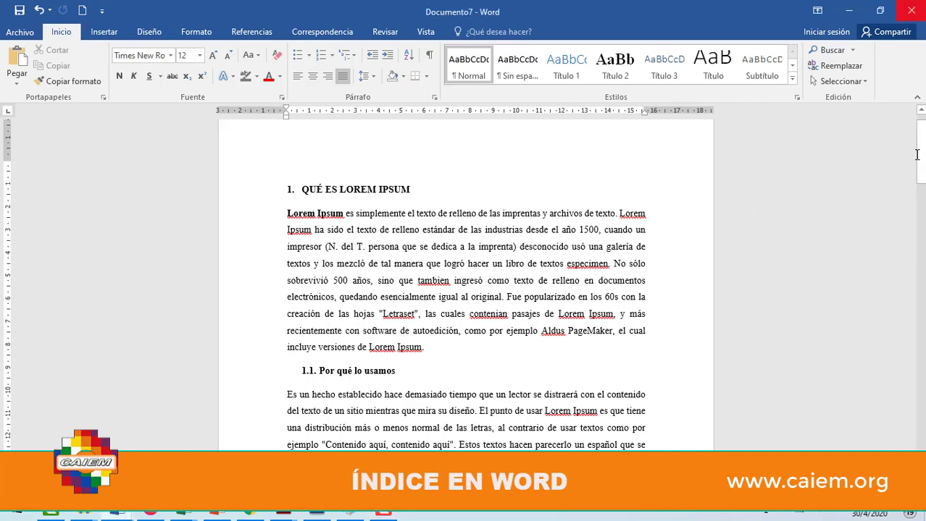
# Review the available table of contents styles and the levels offered for adding text to the table.
pyautogui.moveTo(921, 156)
pyautogui.mouseDown()
pyautogui.moveTo(906, 339)
pyautogui.moveTo(922, 140)
pyautogui.mouseUp()
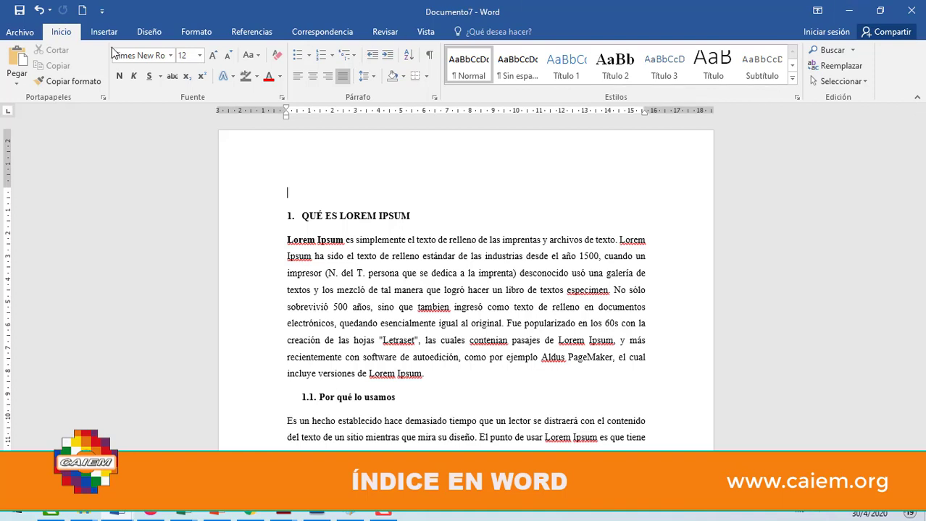
pyautogui.click(254, 33)
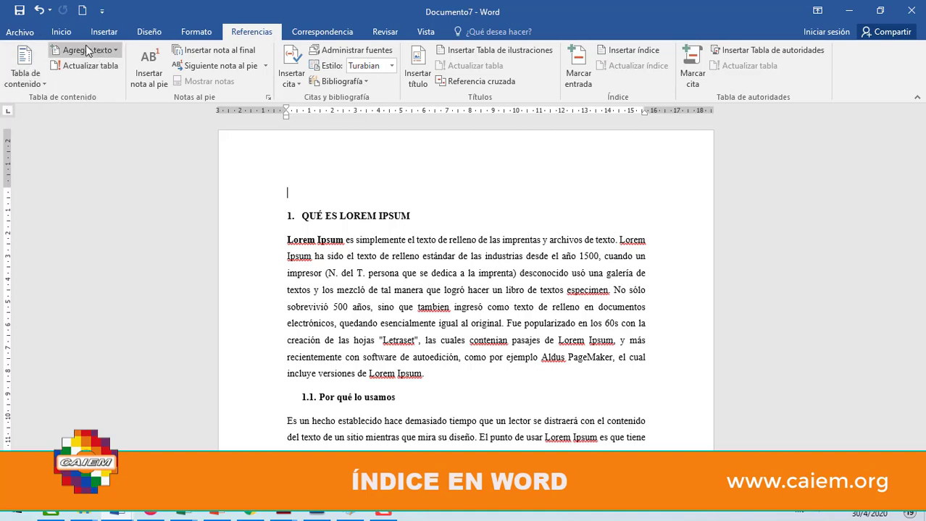
pyautogui.click(44, 84)
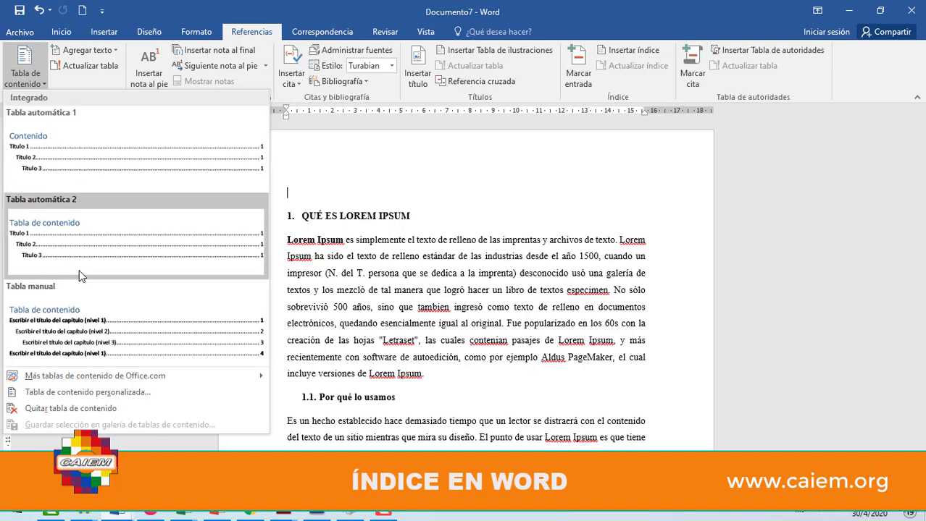
pyautogui.click(112, 56)
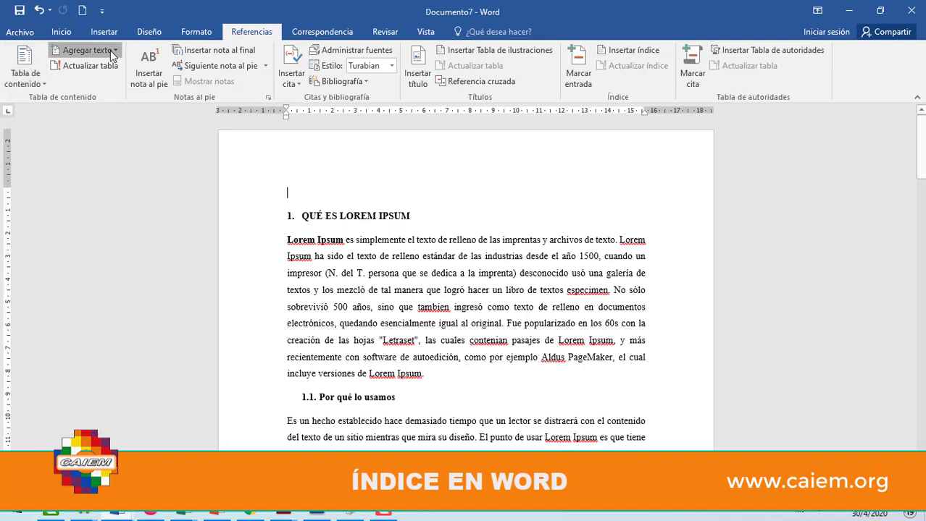
pyautogui.click(111, 55)
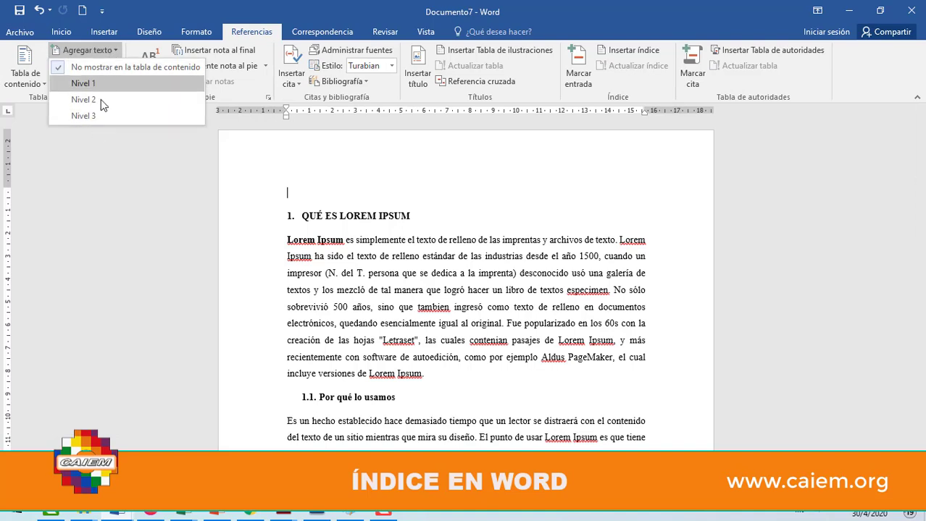
pyautogui.click(90, 167)
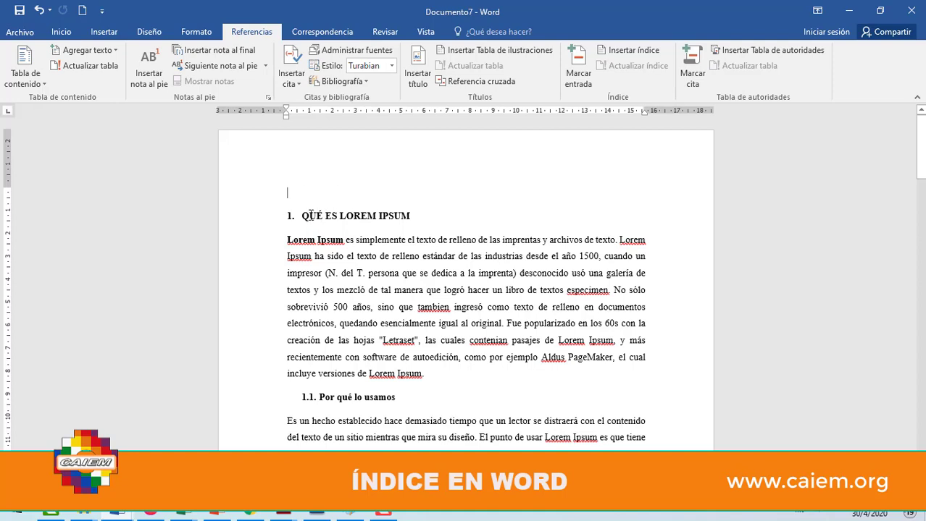
# Look through the document's numbered headings and check the multilevel list option used to number them.
pyautogui.moveTo(302, 216); pyautogui.dragTo(414, 216)
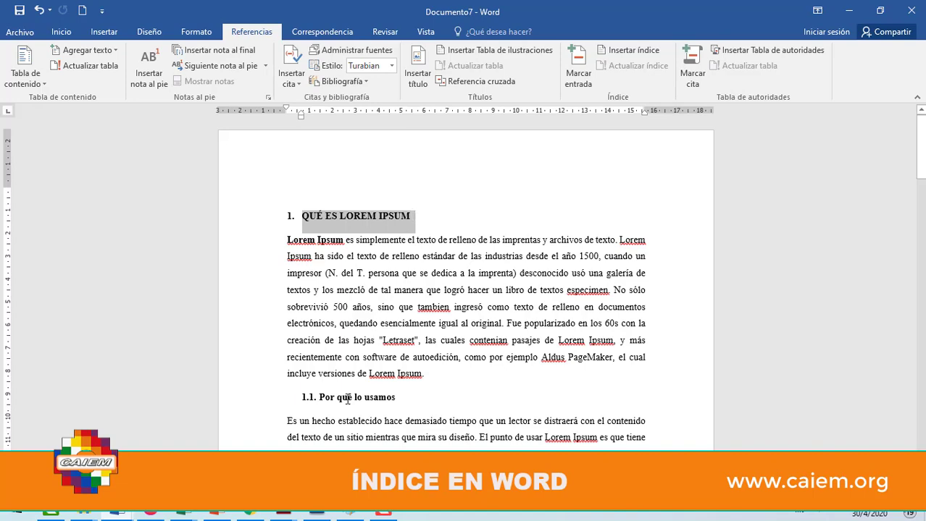
pyautogui.scroll(-6, 464, 290)
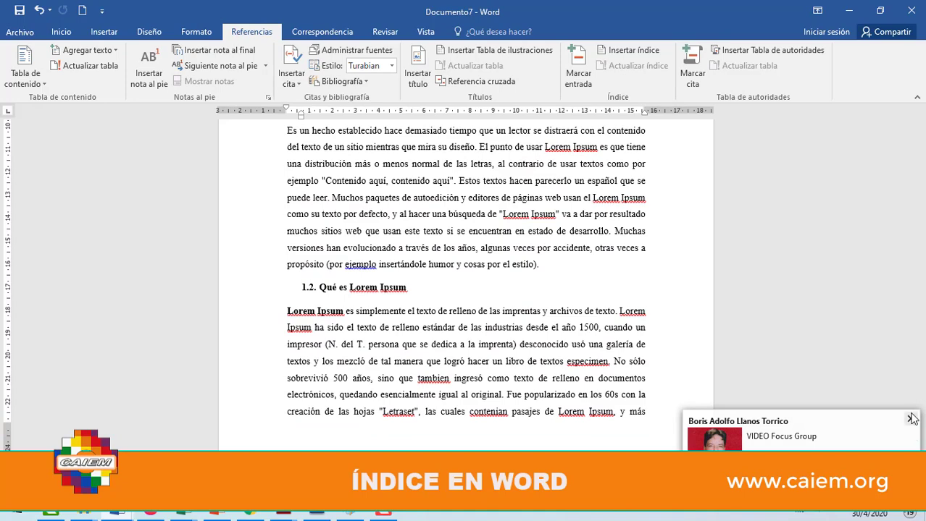
pyautogui.moveTo(922, 208); pyautogui.dragTo(922, 274)
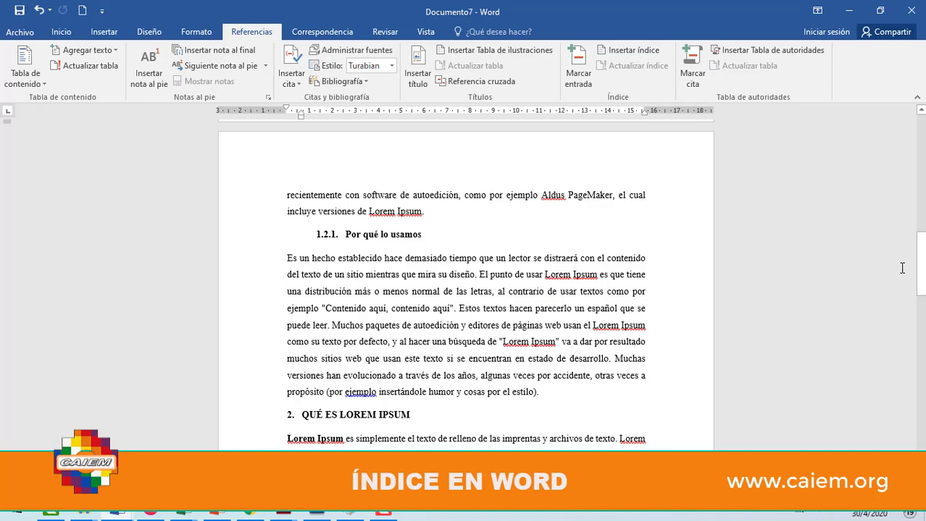
pyautogui.moveTo(923, 268); pyautogui.dragTo(924, 134)
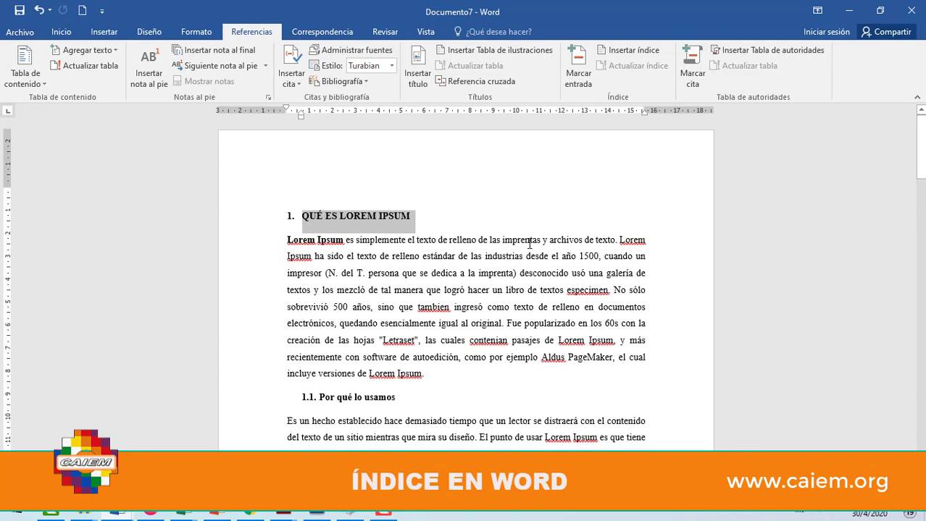
pyautogui.click(62, 32)
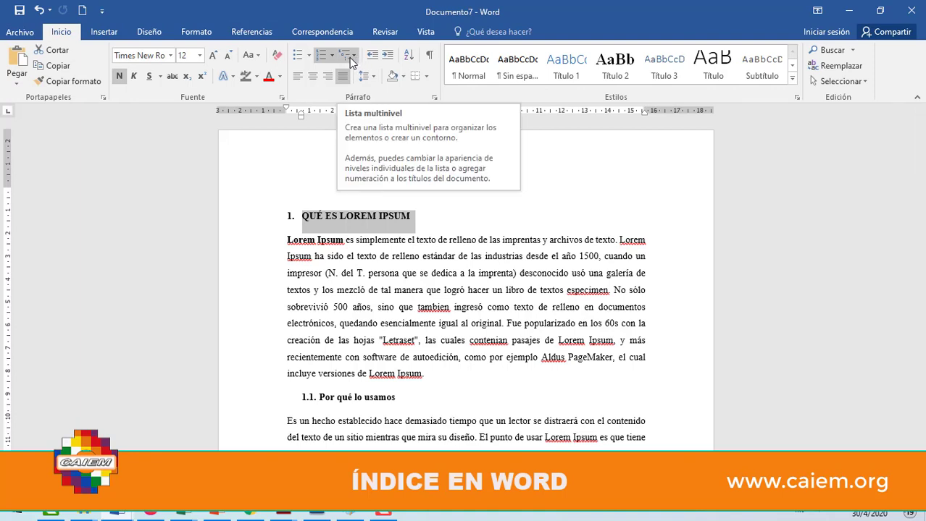
pyautogui.click(445, 215)
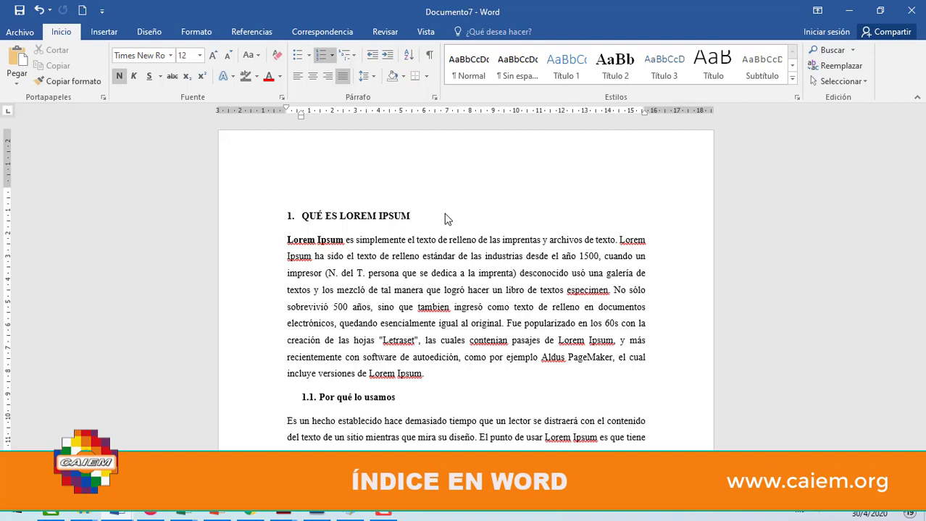
# Add heading 1, "QUÉ ES LOREM IPSUM", to the table of contents as Nivel 1.
pyautogui.click(257, 32)
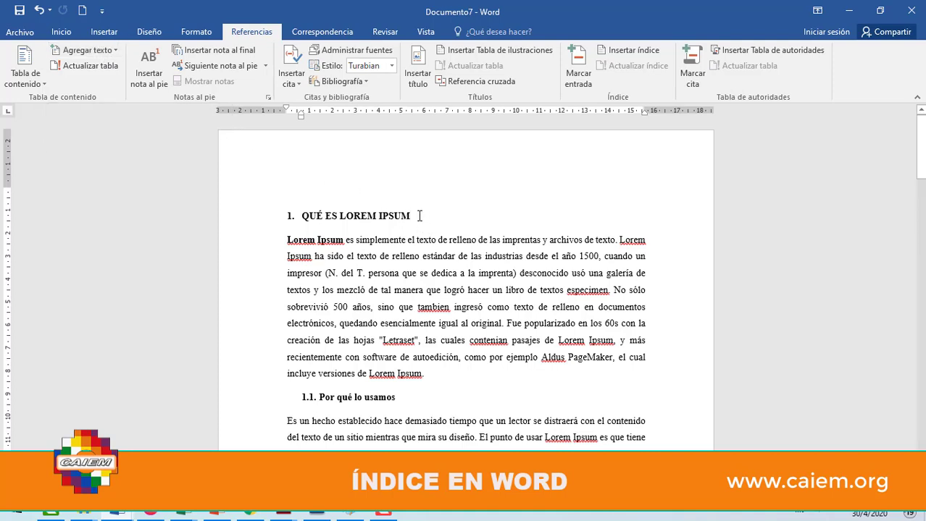
pyautogui.moveTo(418, 216); pyautogui.dragTo(304, 216)
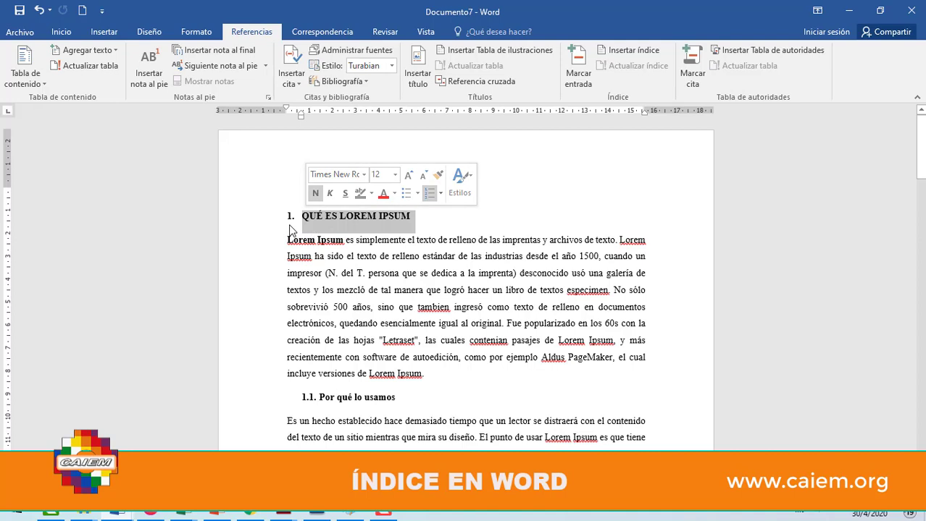
pyautogui.click(113, 51)
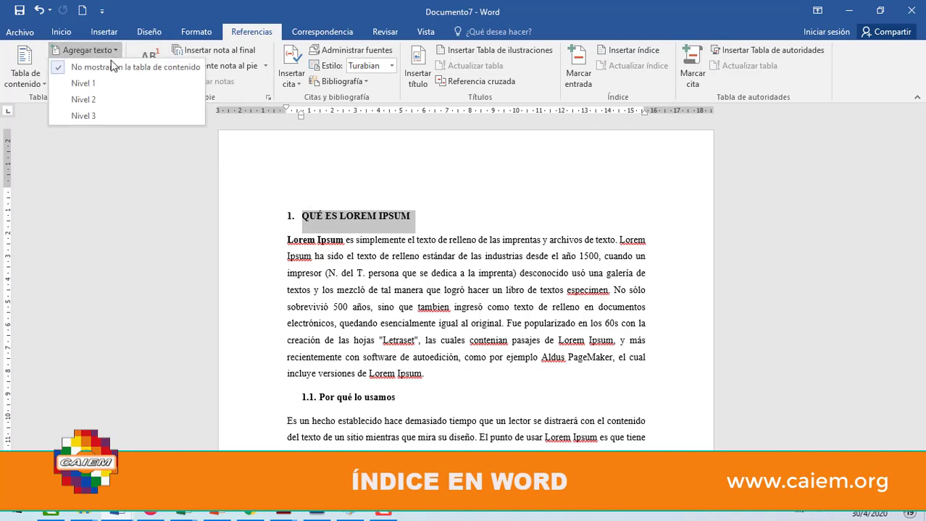
pyautogui.click(94, 83)
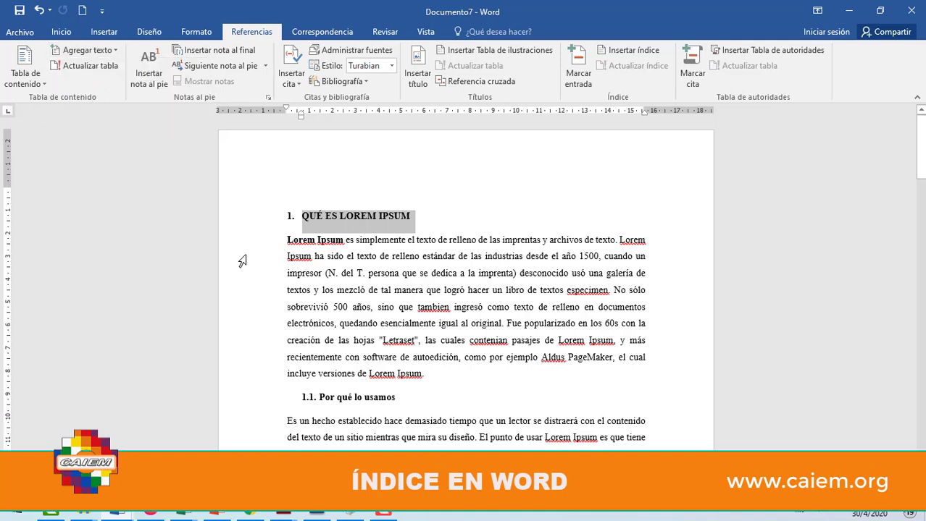
# Add headings 1.1 "Por qué lo usamos" and 1.2 "Qué es Lorem Ipsum" to the table of contents as Nivel 2.
pyautogui.moveTo(403, 398); pyautogui.dragTo(310, 407)
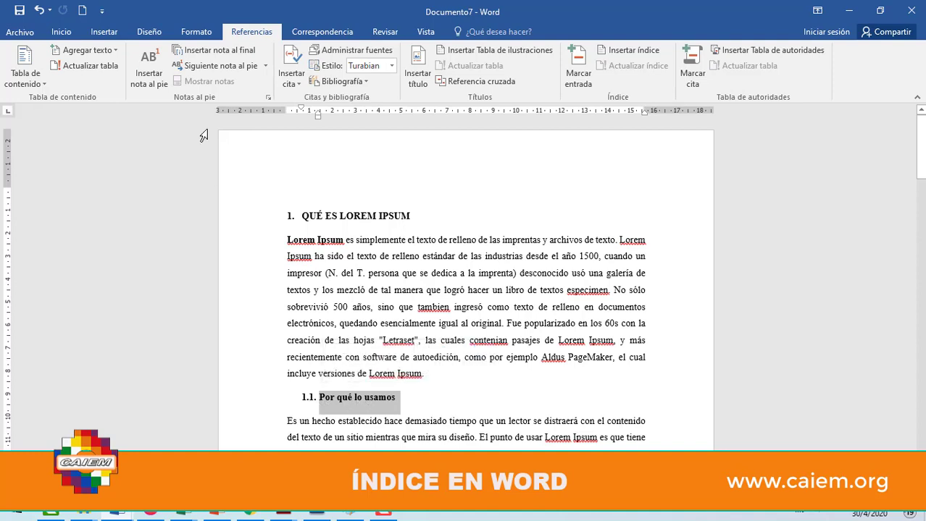
pyautogui.click(115, 50)
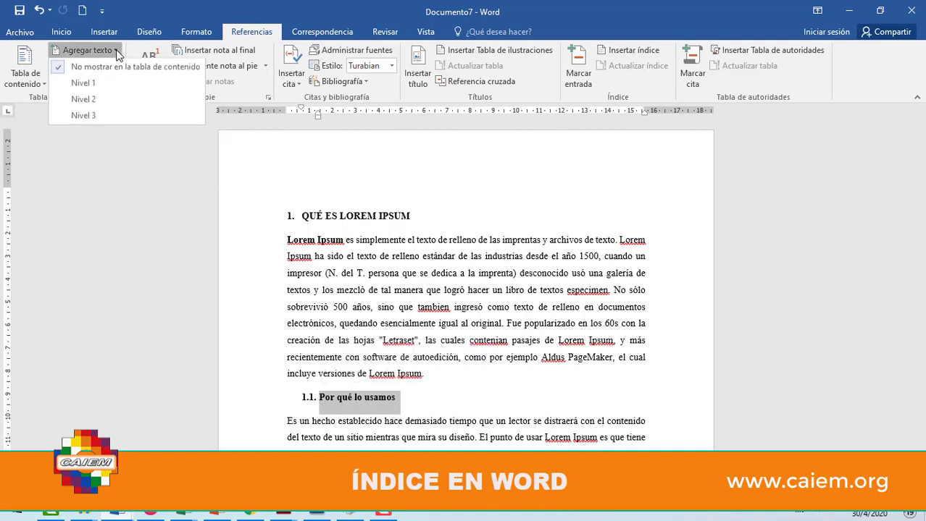
pyautogui.click(84, 99)
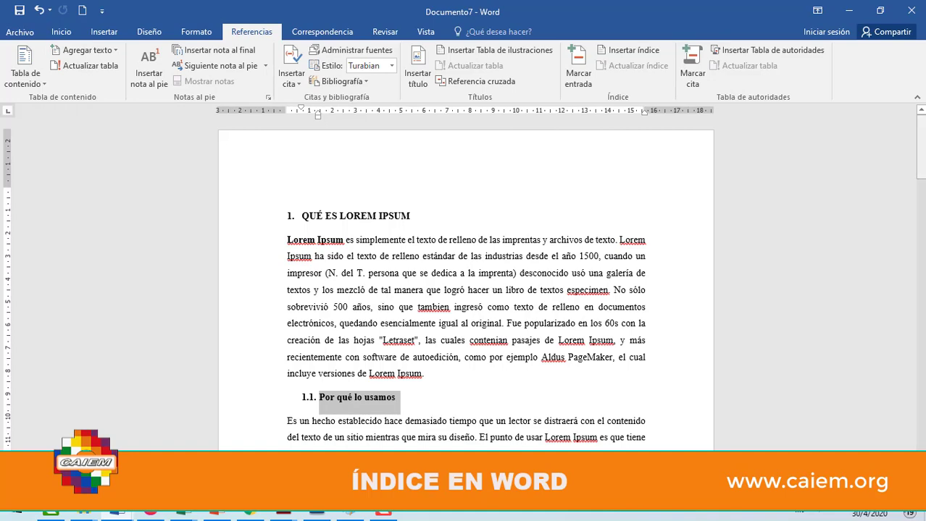
pyautogui.moveTo(921, 145); pyautogui.dragTo(922, 224)
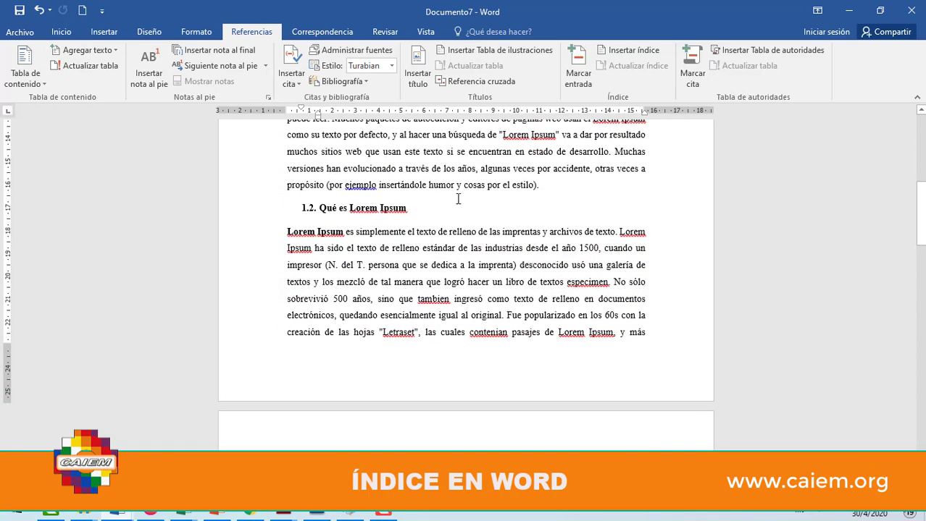
pyautogui.moveTo(410, 208); pyautogui.dragTo(320, 208)
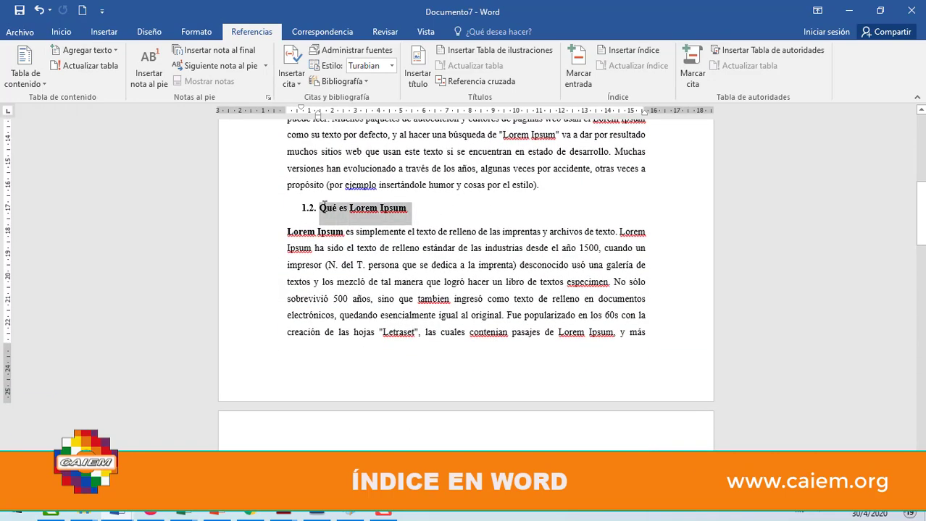
pyautogui.click(112, 50)
pyautogui.click(95, 99)
# Assign Nivel 3 to heading 1.2.1 "Por qué lo usamos" and Nivel 1 to heading 2 "QUÉ ES LOREM IPSUM".
pyautogui.moveTo(921, 207); pyautogui.dragTo(921, 266)
pyautogui.moveTo(433, 193); pyautogui.dragTo(338, 193)
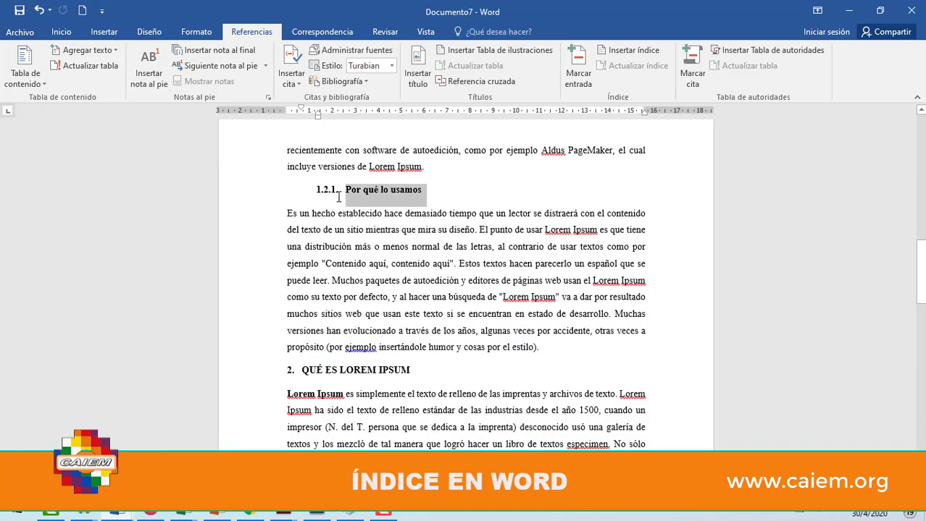
pyautogui.click(92, 52)
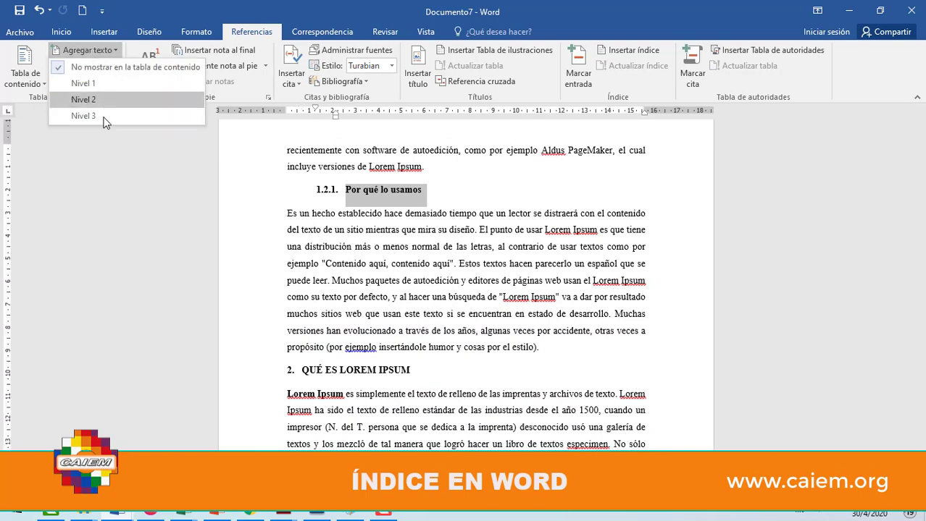
pyautogui.click(102, 117)
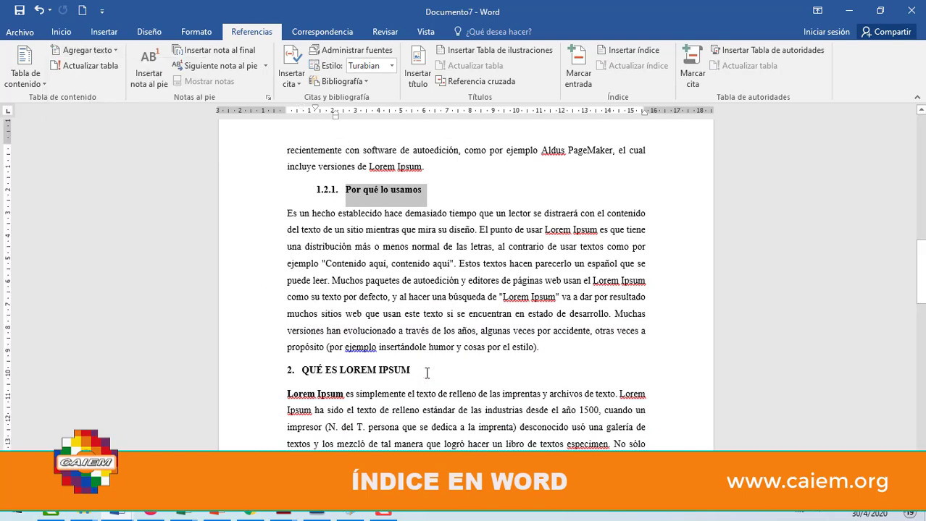
pyautogui.moveTo(411, 371); pyautogui.dragTo(302, 370)
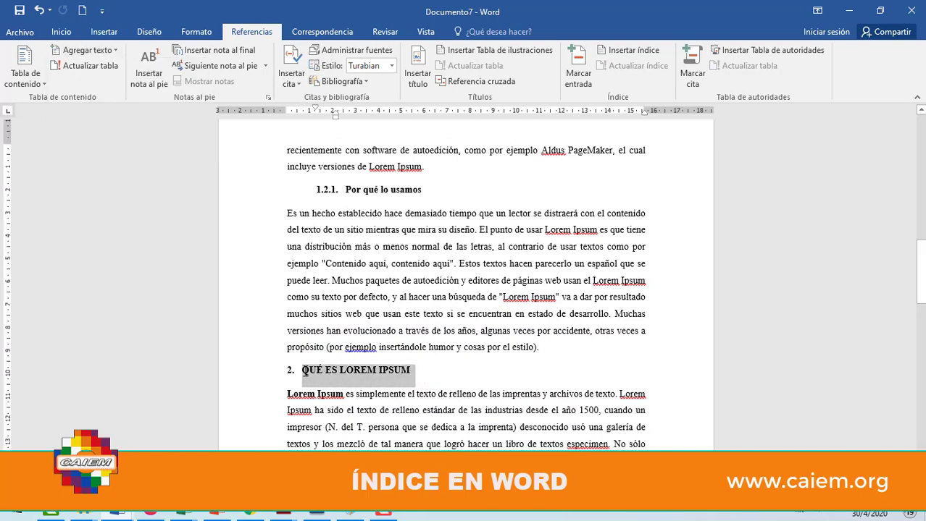
pyautogui.click(108, 52)
pyautogui.click(95, 82)
# Assign Nivel 2 to heading 2.1 "Por qué lo usamos" and Nivel 3 to heading 2.1.1 "Qué es Lorem Ipsum".
pyautogui.moveTo(920, 270); pyautogui.dragTo(920, 319)
pyautogui.moveTo(416, 236); pyautogui.dragTo(317, 236)
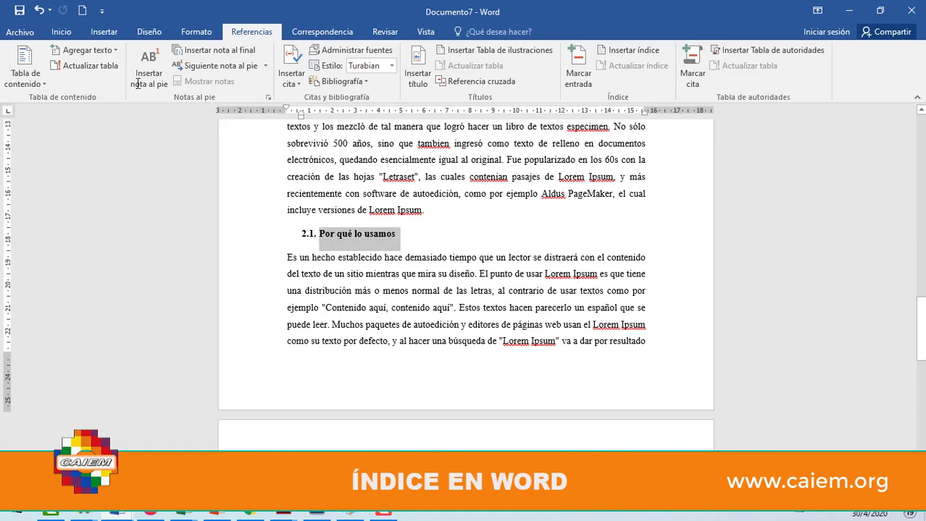
pyautogui.click(87, 51)
pyautogui.click(98, 101)
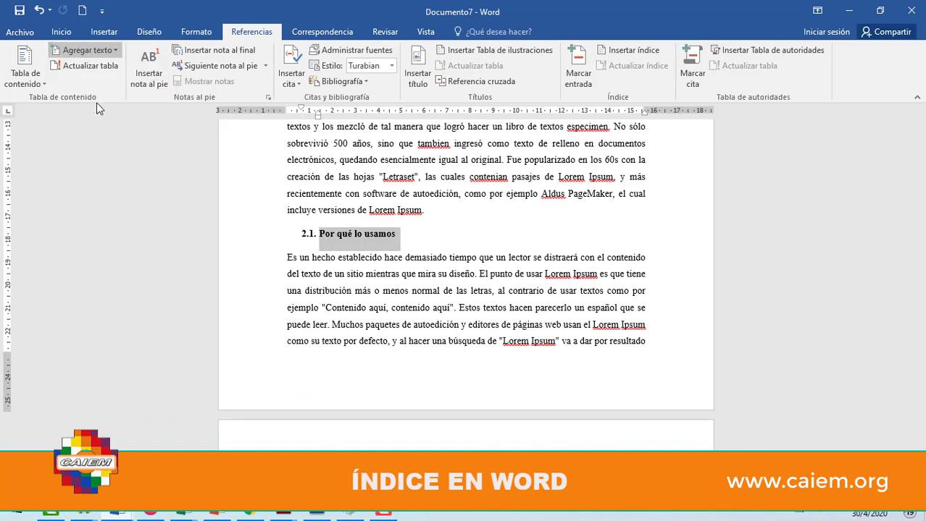
pyautogui.moveTo(920, 328); pyautogui.dragTo(920, 383)
pyautogui.moveTo(458, 253); pyautogui.dragTo(344, 251)
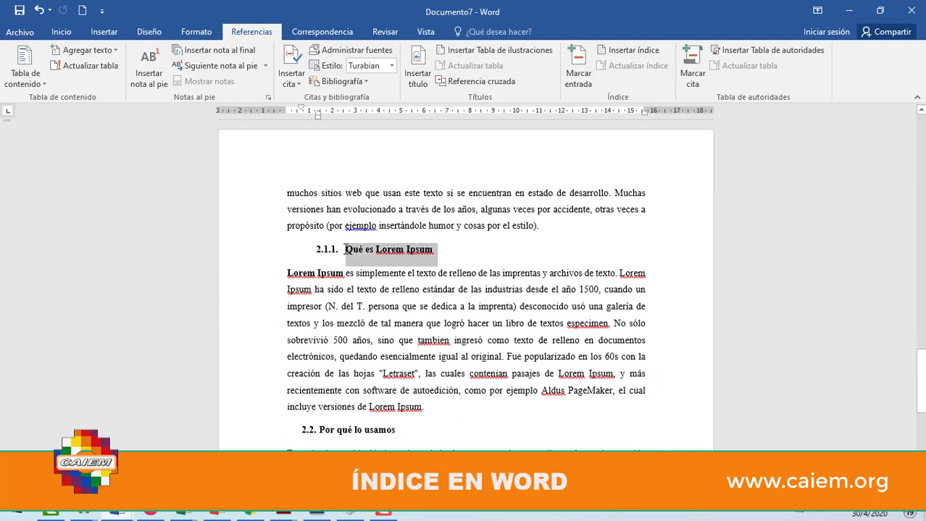
pyautogui.click(110, 54)
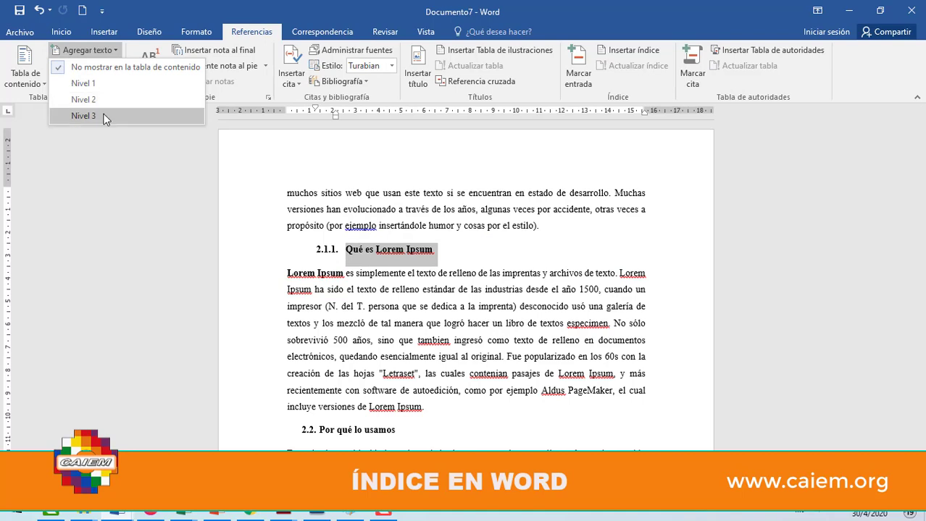
pyautogui.click(105, 117)
# Add heading 2.2, "Por qué lo usamos", to the table of contents as Nivel 2.
pyautogui.moveTo(400, 431); pyautogui.dragTo(319, 432)
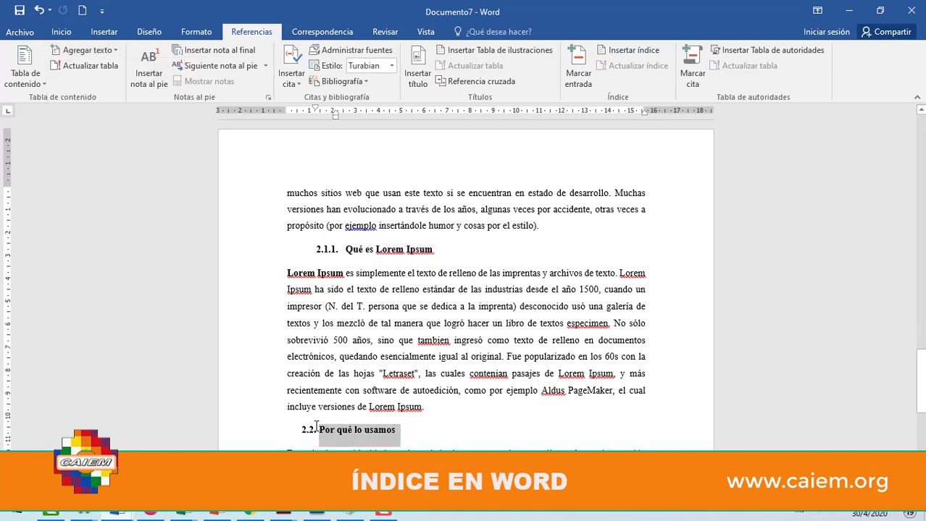
pyautogui.click(101, 50)
pyautogui.click(102, 101)
# Insert a page break before heading 1 so that the document starts with a blank page.
pyautogui.moveTo(922, 389); pyautogui.dragTo(919, 146)
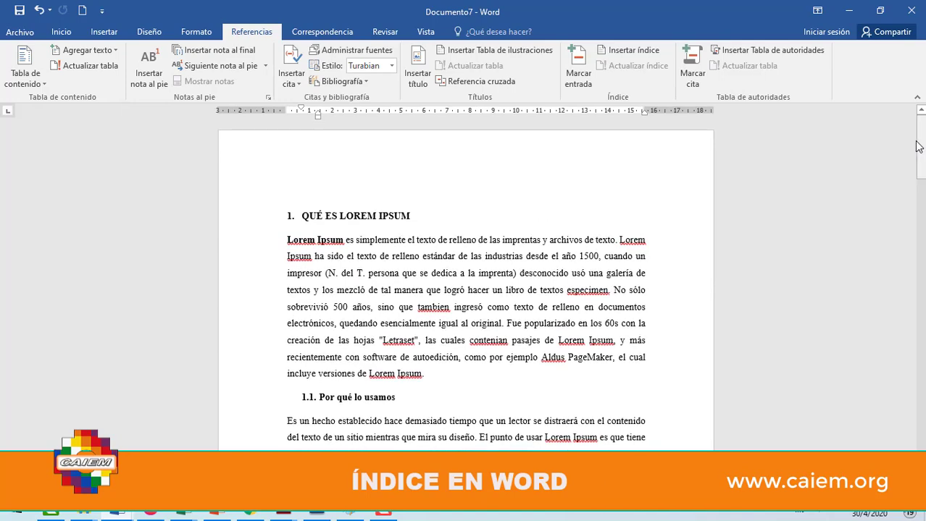
pyautogui.click(364, 174)
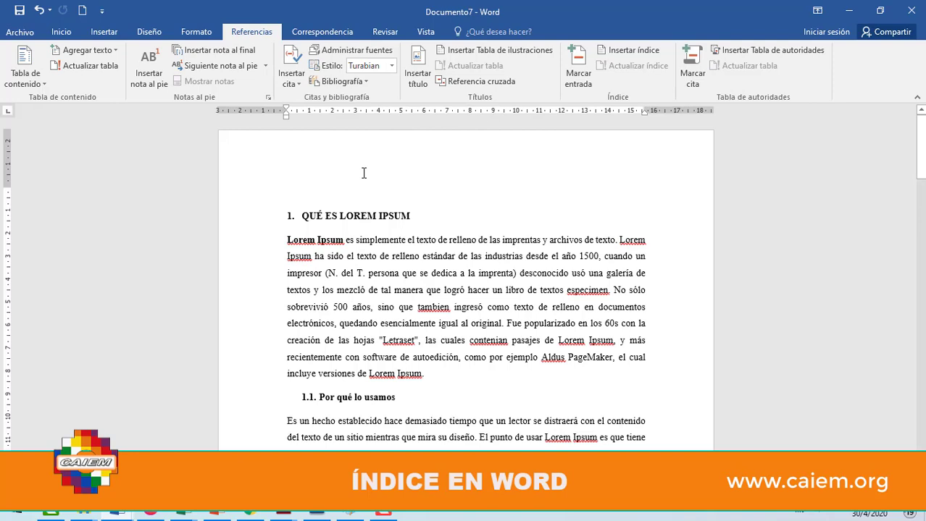
pyautogui.click(302, 215)
pyautogui.hotkey('ctrl', 'Return')
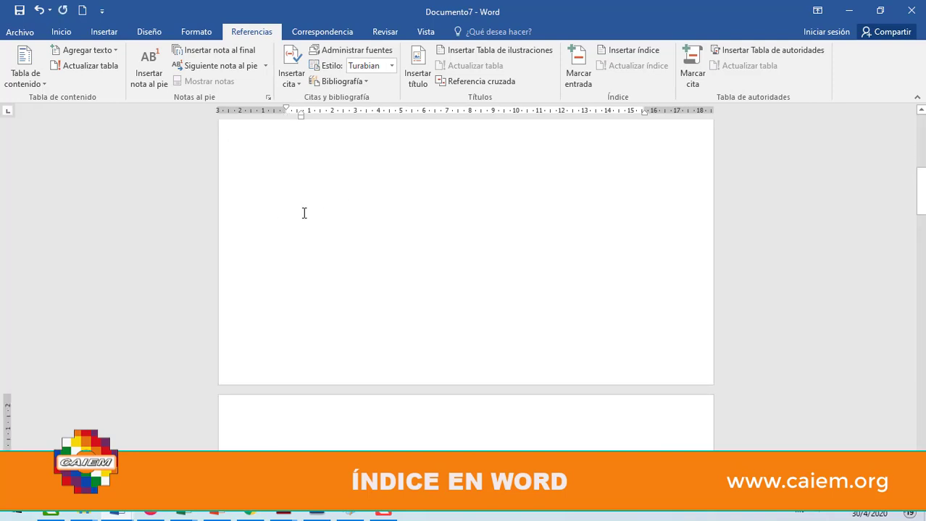
# Insert the Tabla automática 1 table of contents at the start of the blank first page.
pyautogui.moveTo(920, 190); pyautogui.dragTo(919, 137)
pyautogui.click(337, 202)
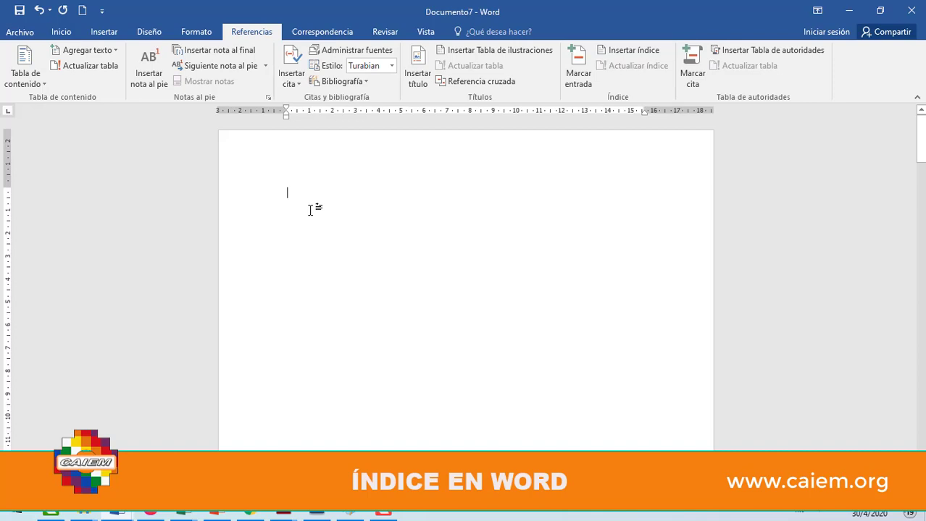
pyautogui.click(43, 86)
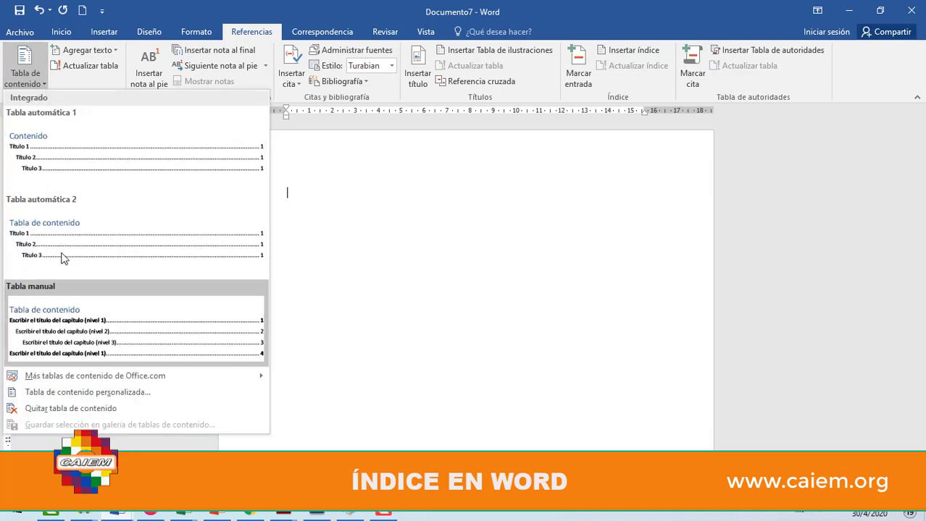
pyautogui.click(65, 153)
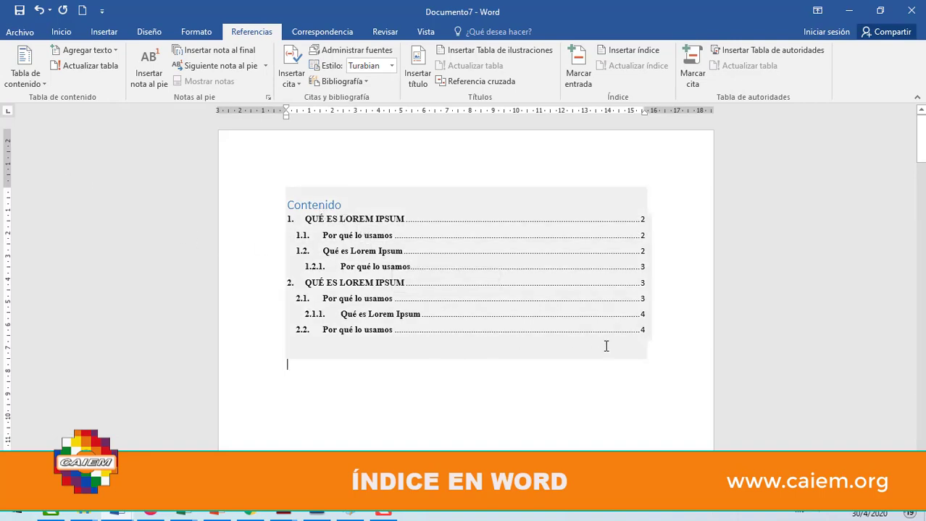
# Insert a page break before heading 2 "QUÉ ES LOREM IPSUM" so that it starts on a new page.
pyautogui.moveTo(921, 169); pyautogui.dragTo(910, 362)
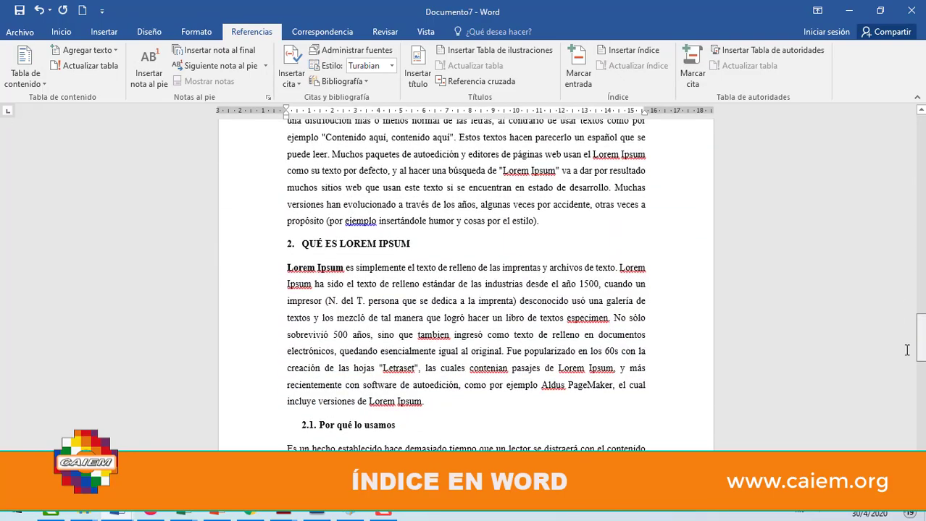
pyautogui.click(304, 244)
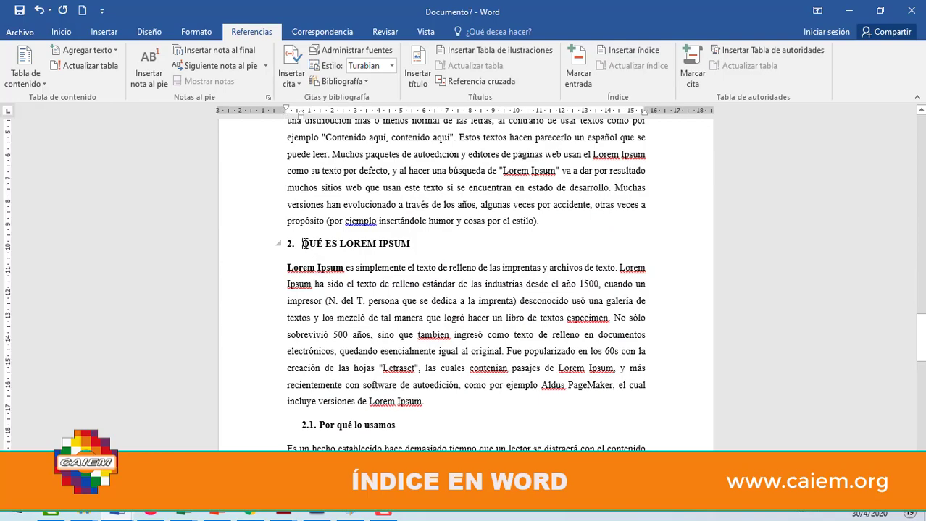
pyautogui.hotkey('ctrl', 'Return')
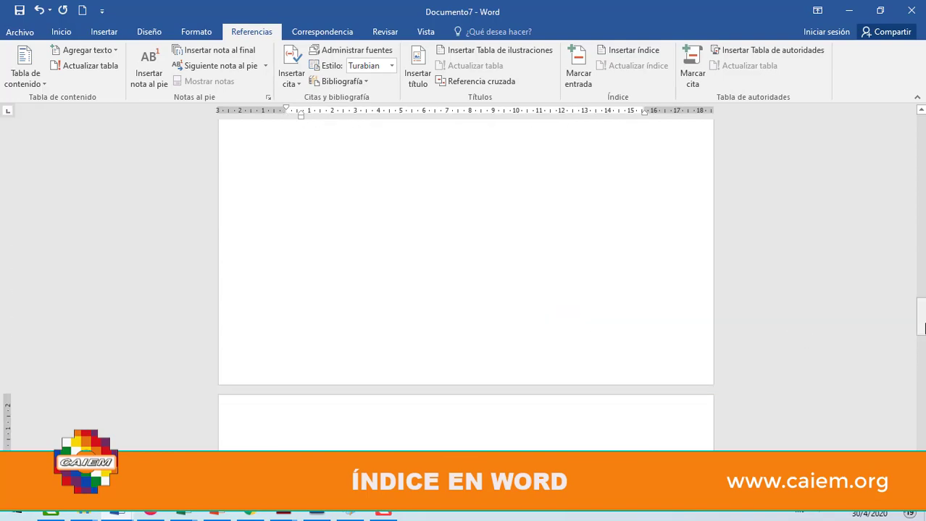
# Update the table of contents on the first page, refreshing only the page numbers.
pyautogui.moveTo(914, 332); pyautogui.dragTo(922, 129)
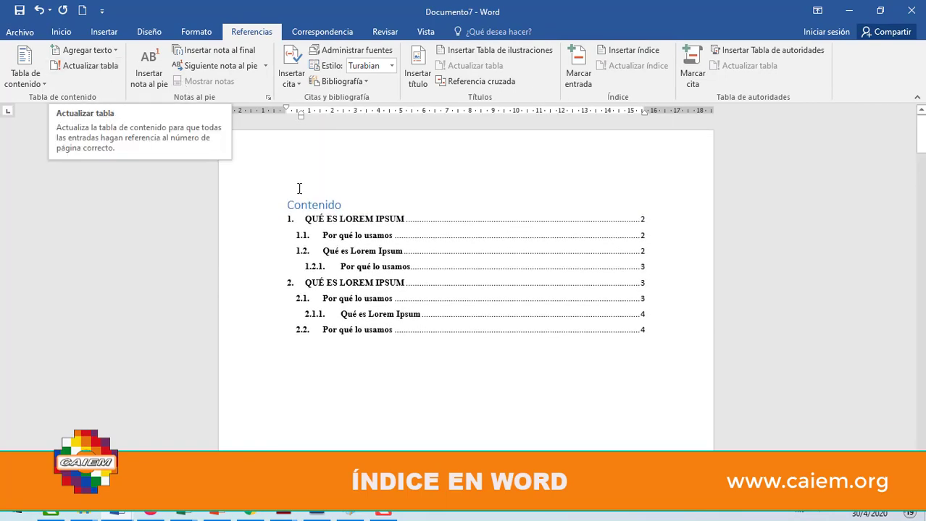
pyautogui.click(343, 229)
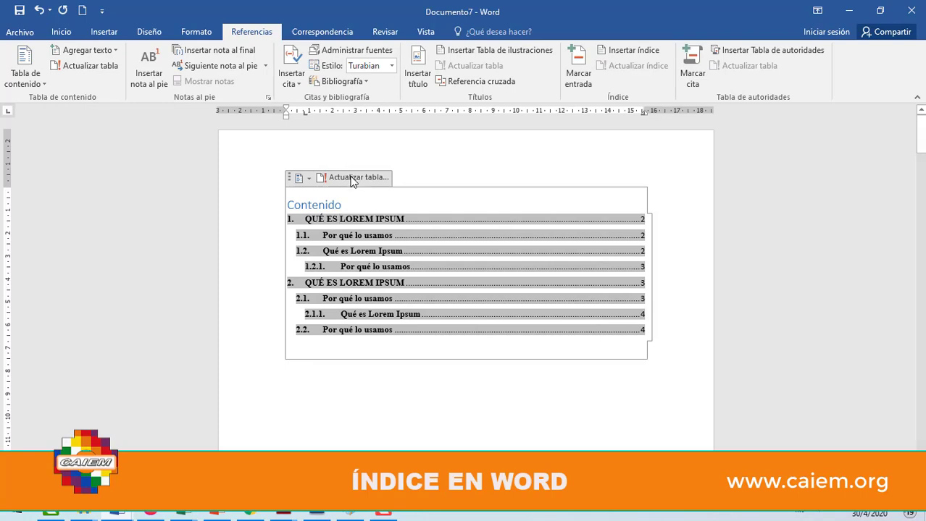
pyautogui.click(352, 179)
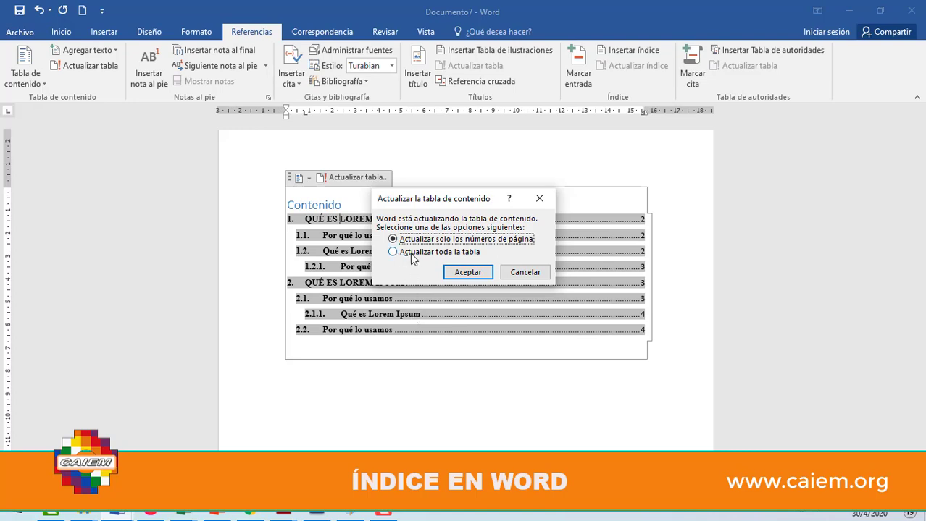
pyautogui.click(461, 271)
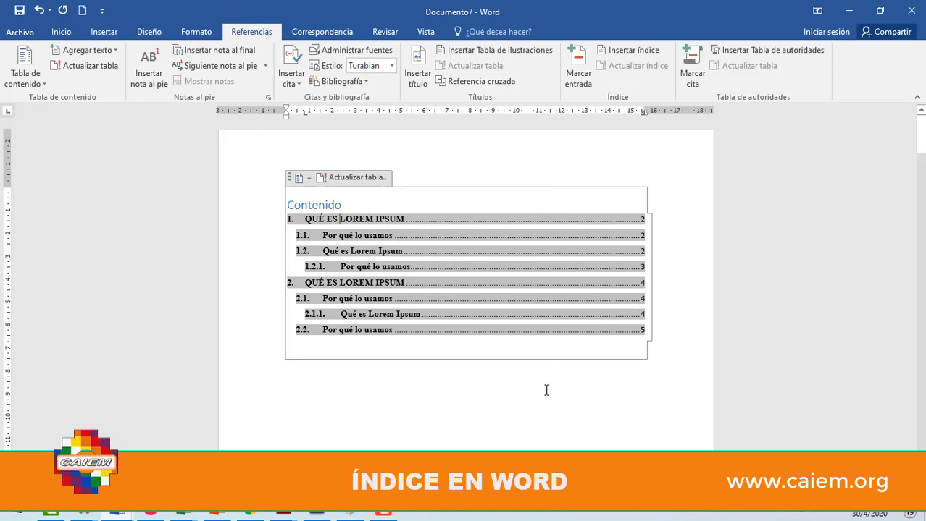
pyautogui.click(498, 404)
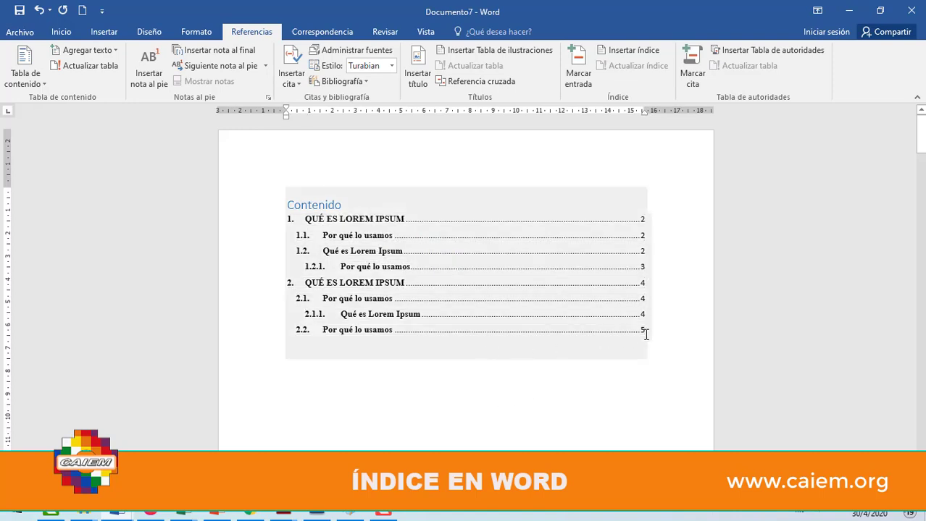
# Set all entries of the table of contents, without its title, to Times New Roman size 12.
pyautogui.moveTo(645, 333); pyautogui.dragTo(289, 220)
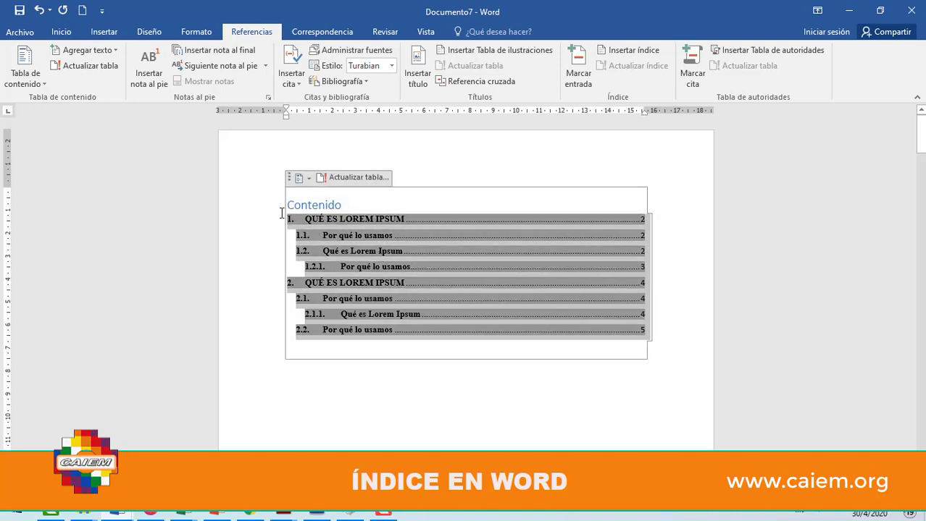
pyautogui.click(61, 32)
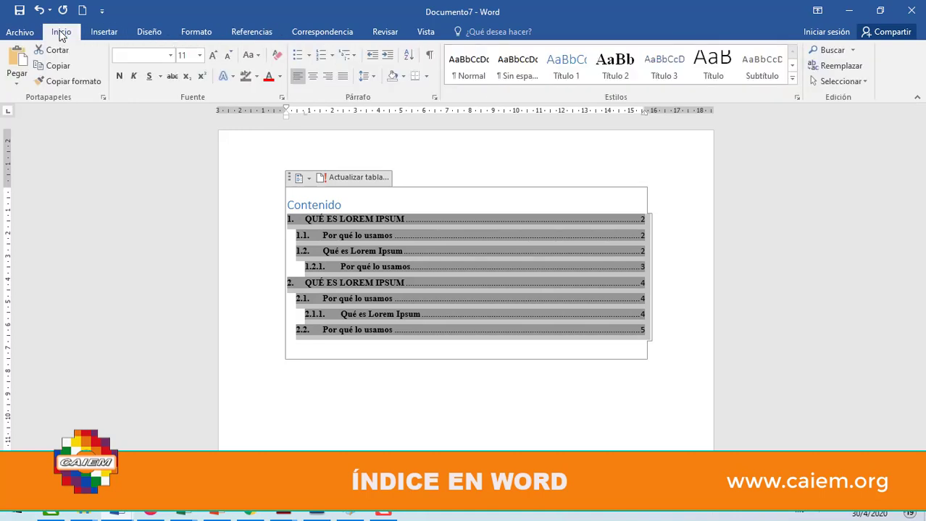
pyautogui.click(153, 54)
pyautogui.write('Times New Ro')
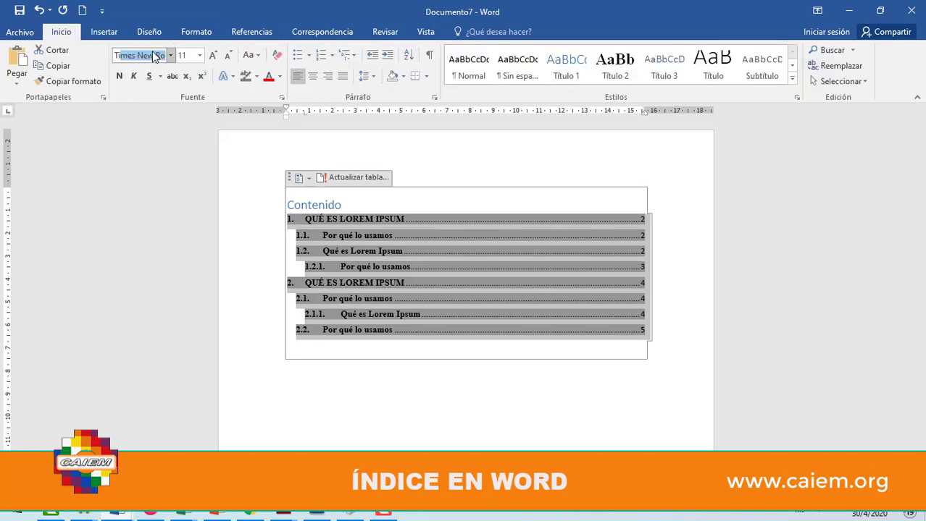
pyautogui.click(212, 55)
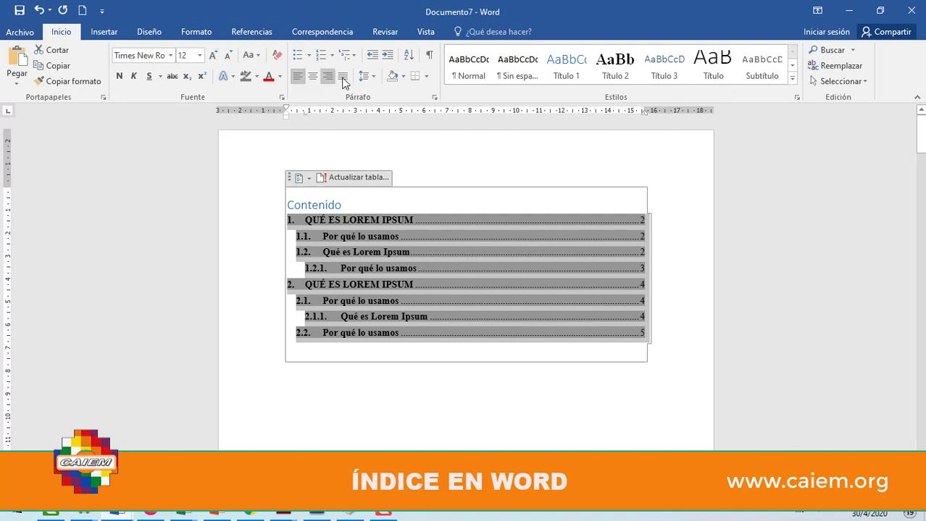
# Apply 1,5 line spacing to the table of contents entries and remove their bold formatting.
pyautogui.click(366, 76)
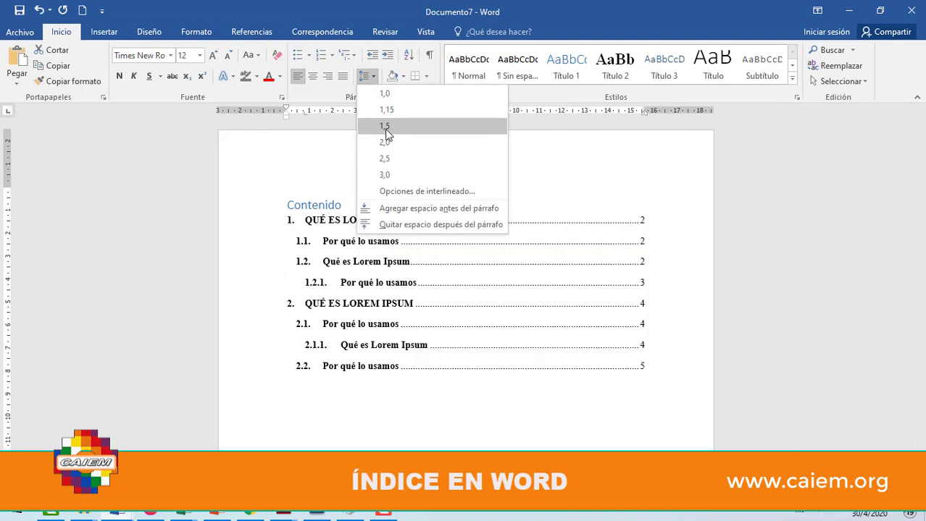
pyautogui.click(385, 127)
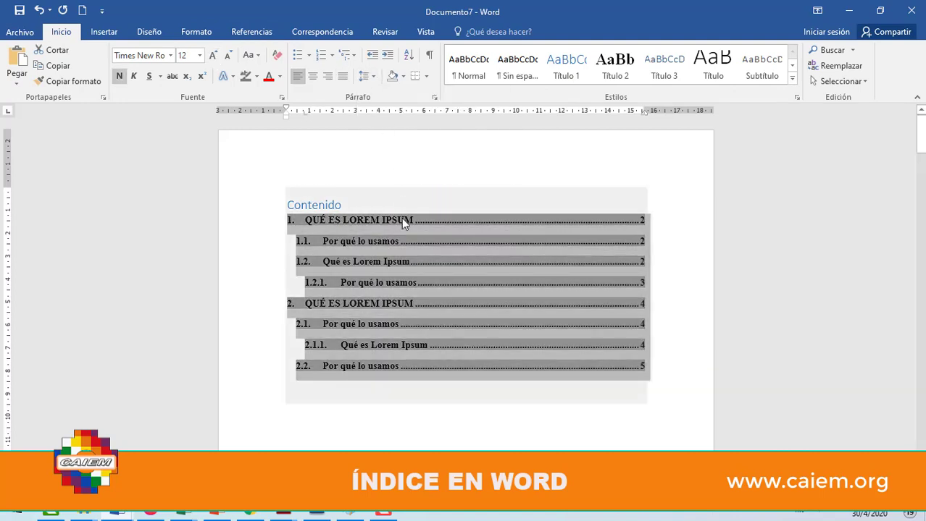
pyautogui.hotkey('ctrl', 'n')
pyautogui.click(447, 441)
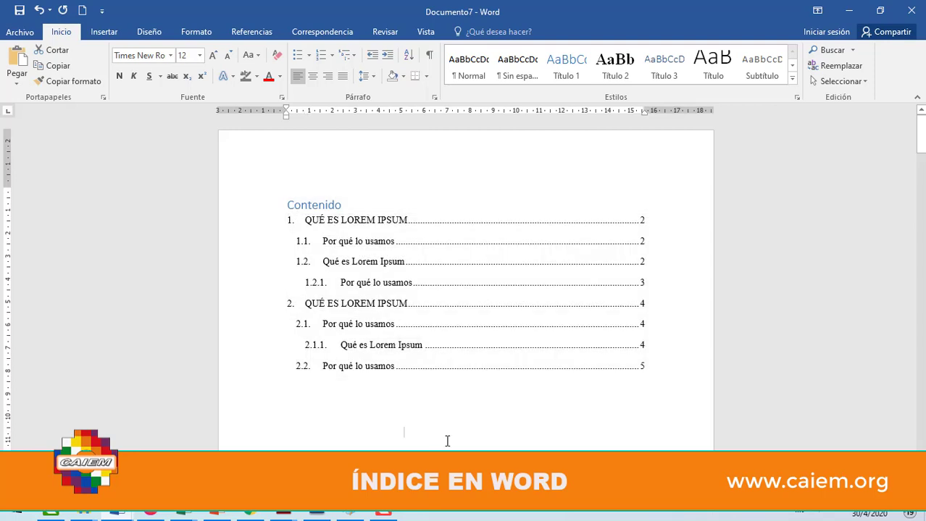
# Format the table's title "Contenido" as uppercase, centred, bold text.
pyautogui.moveTo(342, 205); pyautogui.dragTo(287, 205)
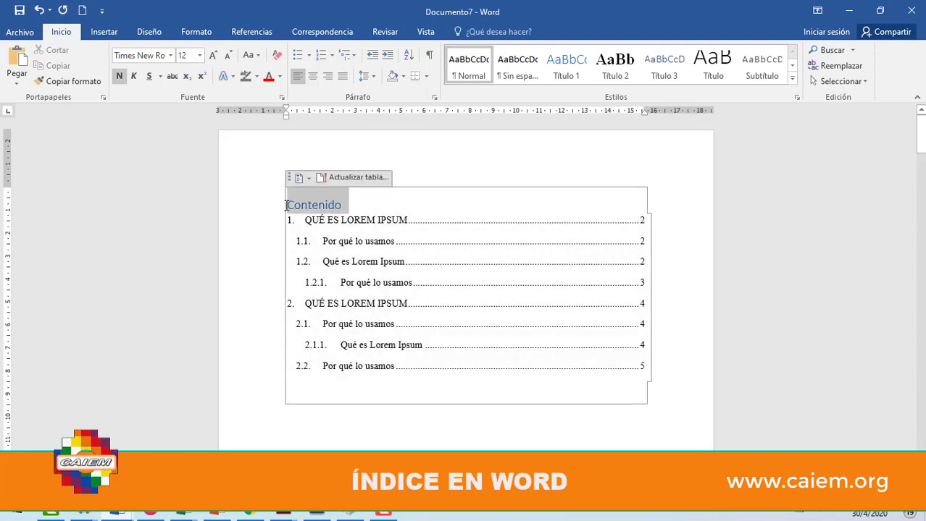
pyautogui.hotkey('shift', 'F3')
pyautogui.hotkey('ctrl', 't')
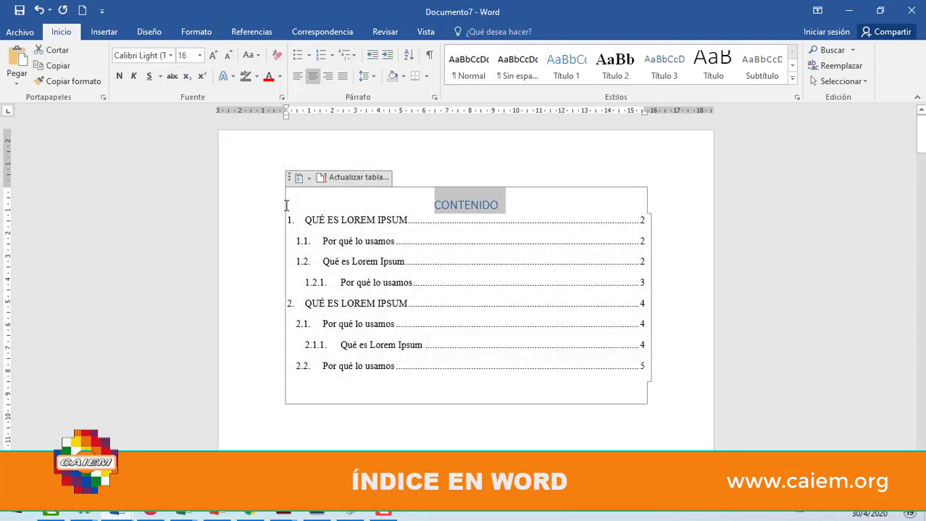
pyautogui.hotkey('ctrl', 'n')
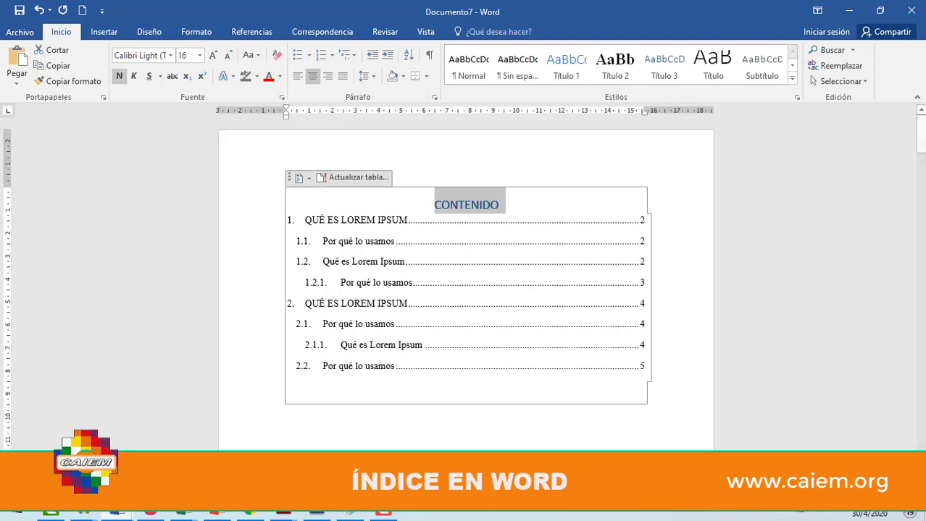
pyautogui.click(479, 444)
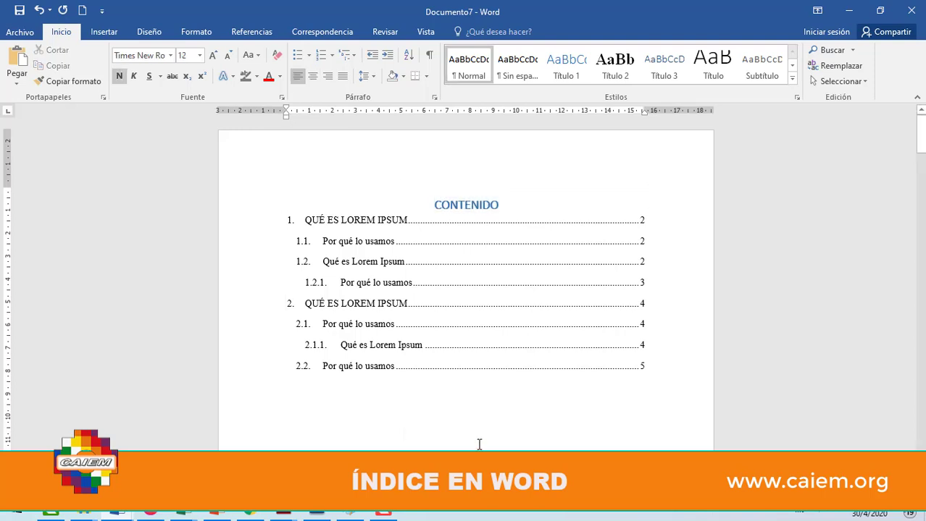